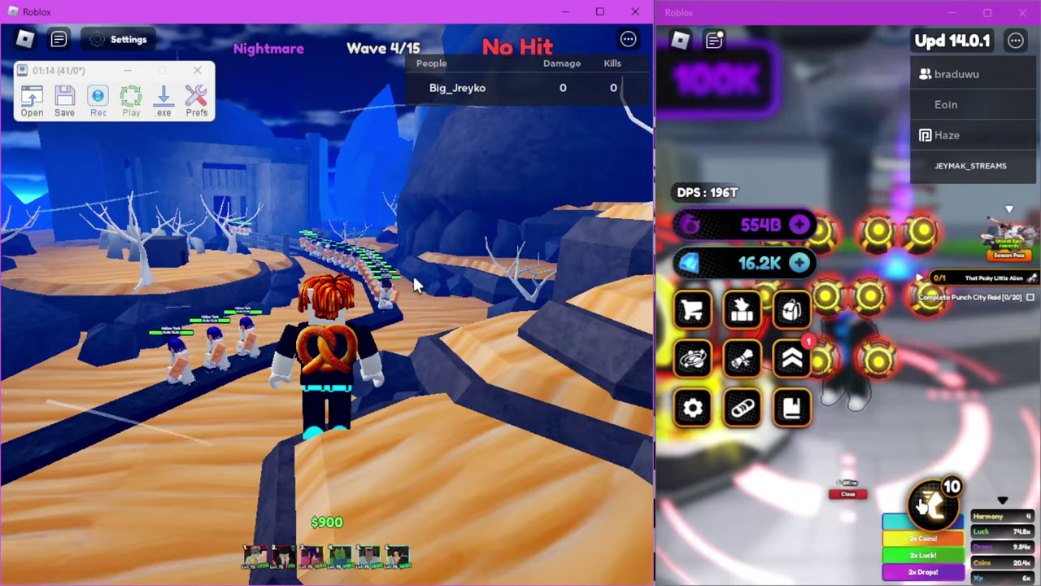
# - Swing the camera around the character while the Nightmare run is lost at wave 5
pyautogui.press('Right')
pyautogui.scroll(-3, 396, 278)
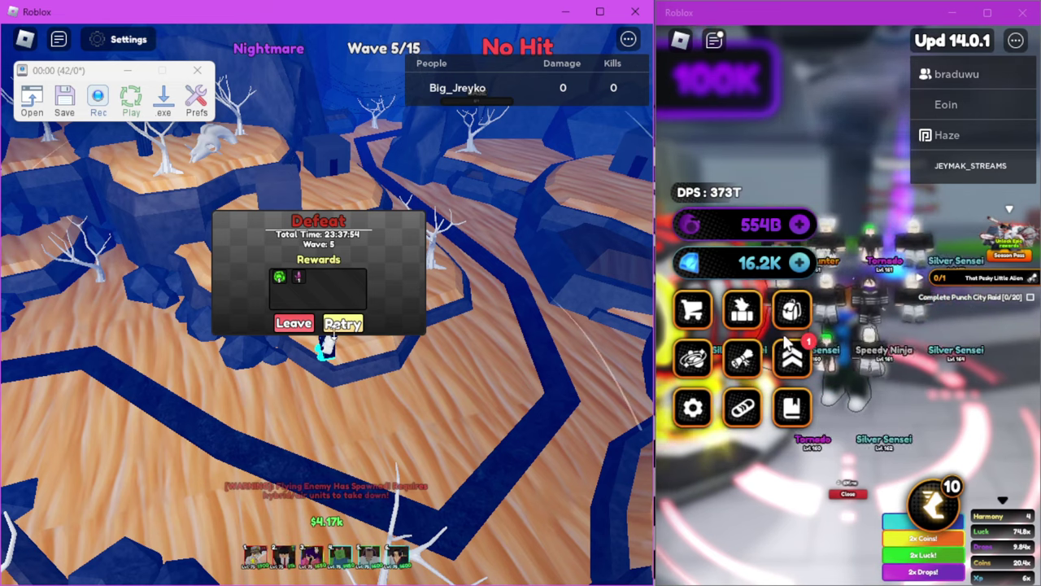
# - Retry the Nightmare challenge from the Defeat panel after losing at wave 5
pyautogui.click(342, 327)
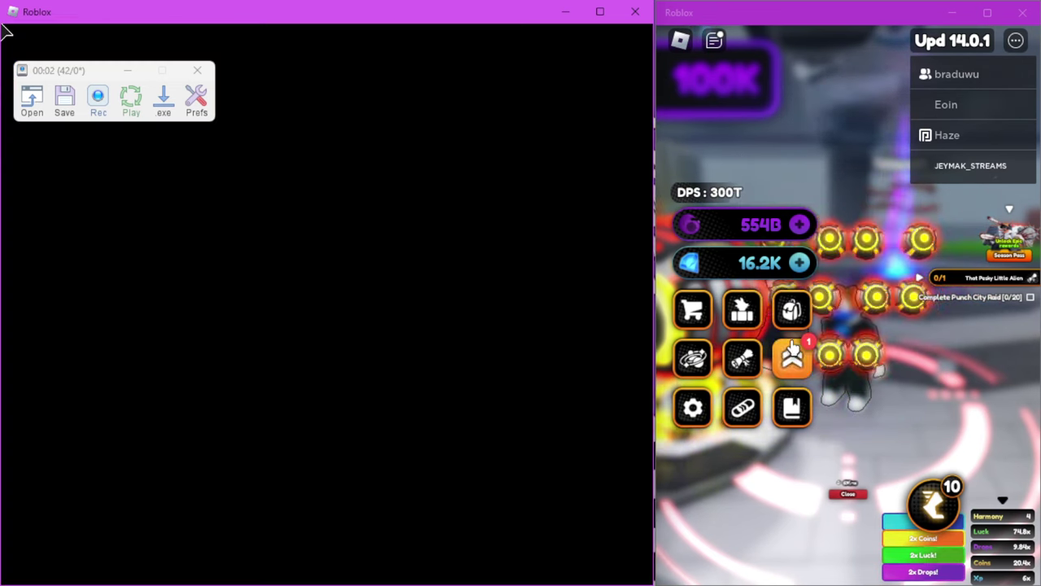